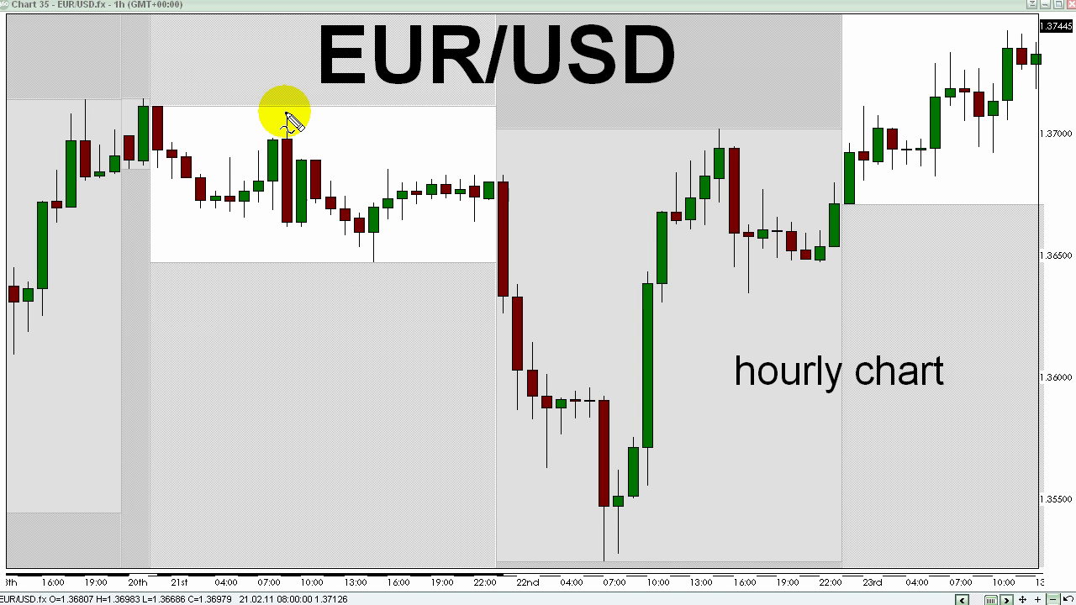
Draw blue arrows at the 21st 07:00, 19:00 and 20th highs, and tick the 23rd's candles.
mouse_move(288, 111)
left_mouse_down()
mouse_move(293, 65)
mouse_move(288, 106)
mouse_move(301, 92)
left_mouse_up()
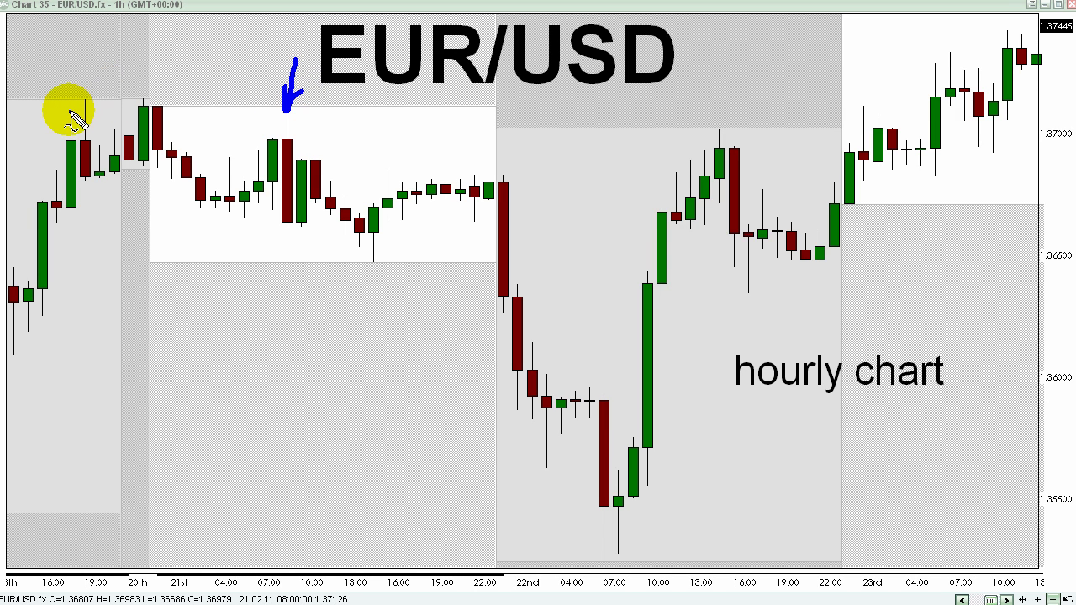
left_click_drag(84, 96, 106, 32)
mouse_move(80, 73)
left_mouse_down()
mouse_move(111, 78)
mouse_move(168, 52)
mouse_move(141, 99)
mouse_move(161, 88)
left_mouse_up()
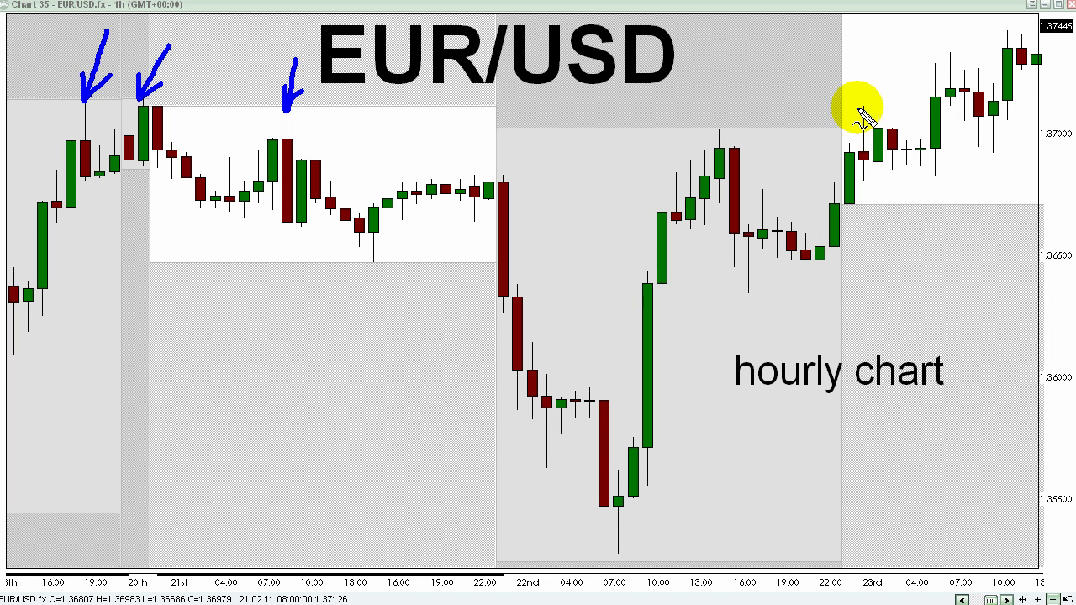
mouse_move(857, 96)
left_mouse_down()
mouse_move(880, 49)
mouse_move(864, 101)
left_mouse_up()
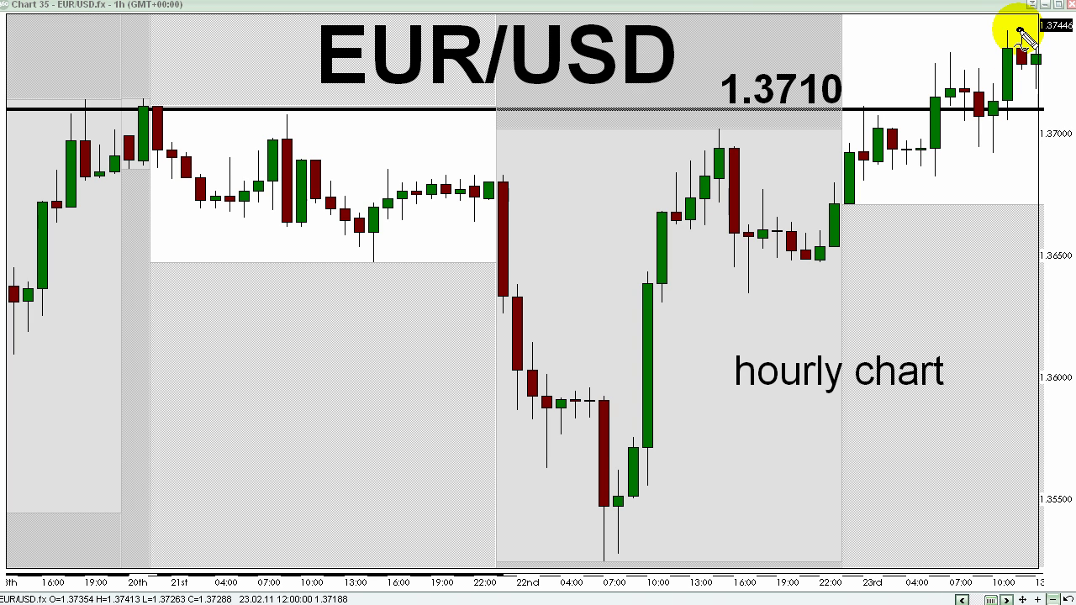
Mark the newest highs above the 1.3710 level with a short pen stroke.
mouse_move(1023, 31)
left_mouse_down()
mouse_move(992, 32)
mouse_move(963, 54)
mouse_move(985, 90)
mouse_move(1055, 60)
mouse_move(1032, 33)
left_mouse_up()
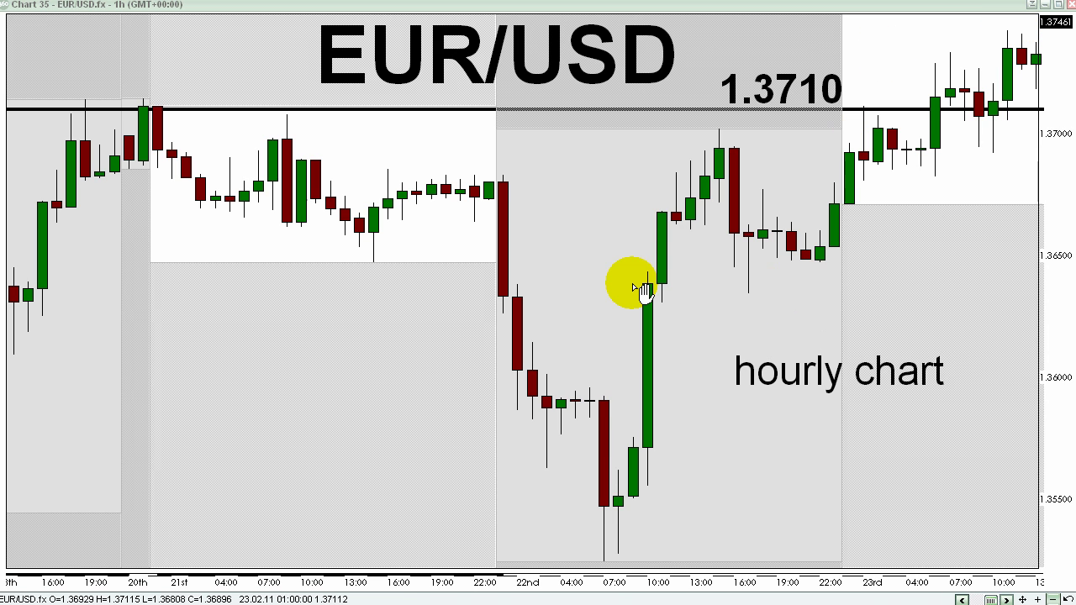
Loop the 10:00 candle and trace the 13:00 pullback and rebound, then clear all sketches.
mouse_move(638, 278)
left_mouse_down()
mouse_move(622, 373)
mouse_move(668, 440)
mouse_move(662, 309)
mouse_move(644, 273)
mouse_move(656, 275)
left_mouse_up()
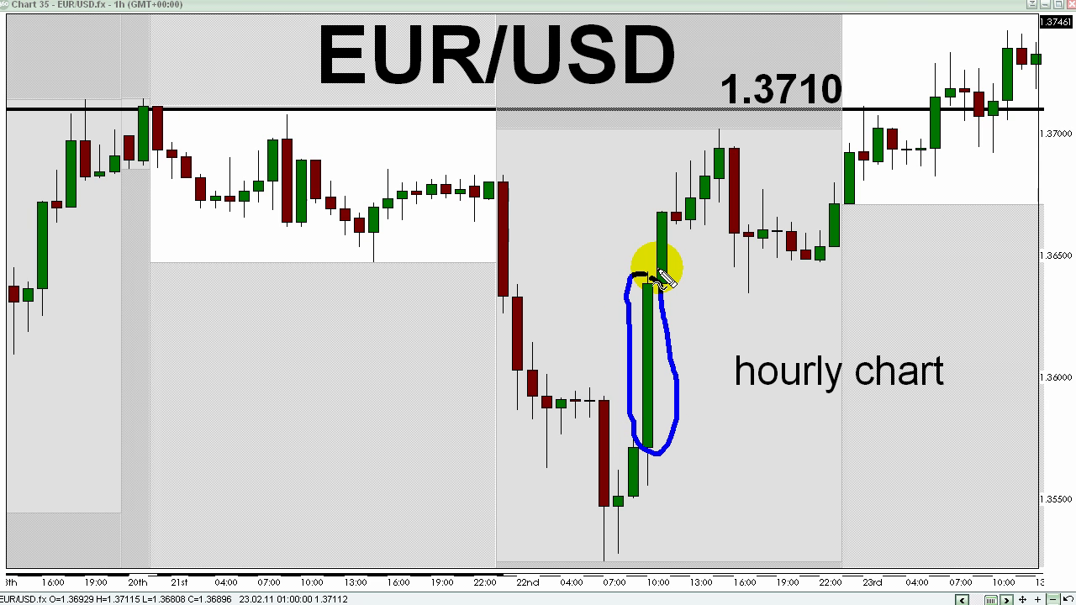
key("Escape")
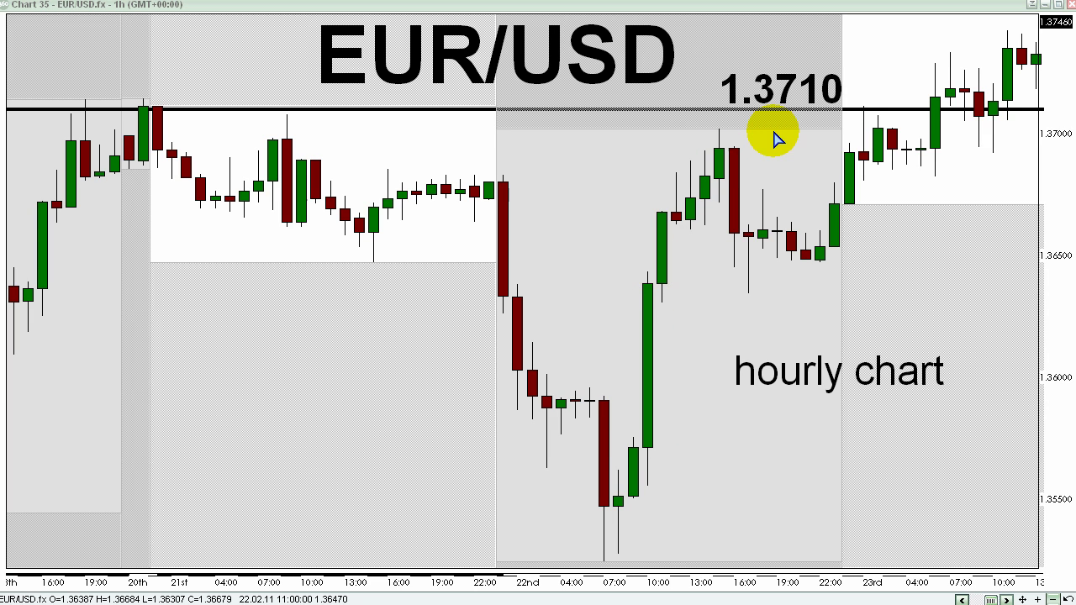
left_click_drag(713, 132, 753, 285)
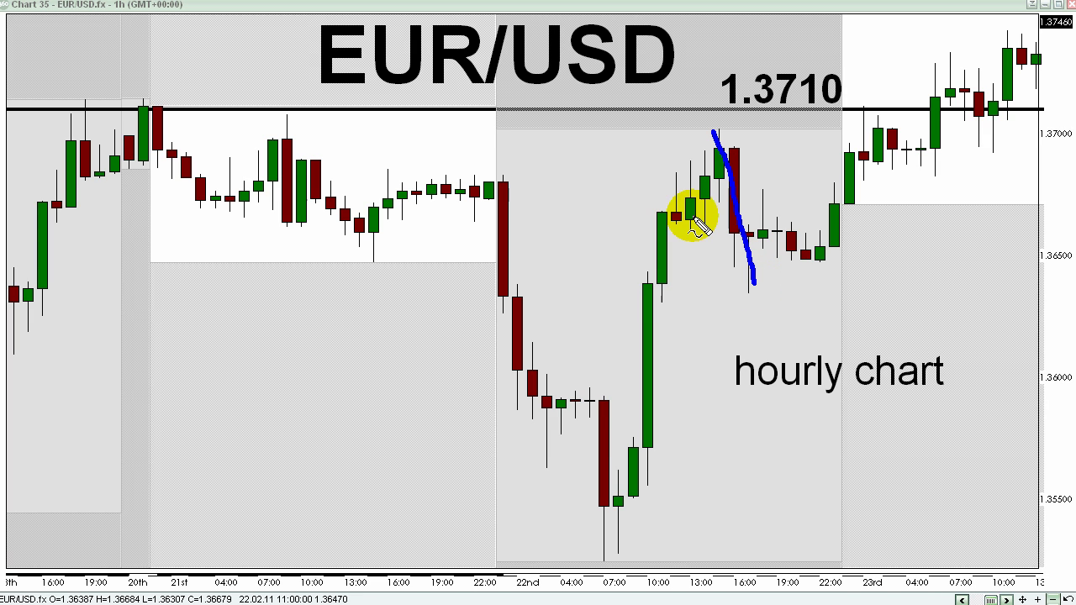
mouse_move(713, 134)
left_mouse_down()
mouse_move(596, 548)
mouse_move(656, 291)
mouse_move(714, 137)
mouse_move(744, 290)
mouse_move(884, 175)
mouse_move(891, 150)
mouse_move(921, 141)
mouse_move(877, 193)
left_mouse_up()
mouse_move(751, 204)
left_mouse_down()
mouse_move(812, 144)
mouse_move(728, 211)
mouse_move(784, 219)
left_mouse_up()
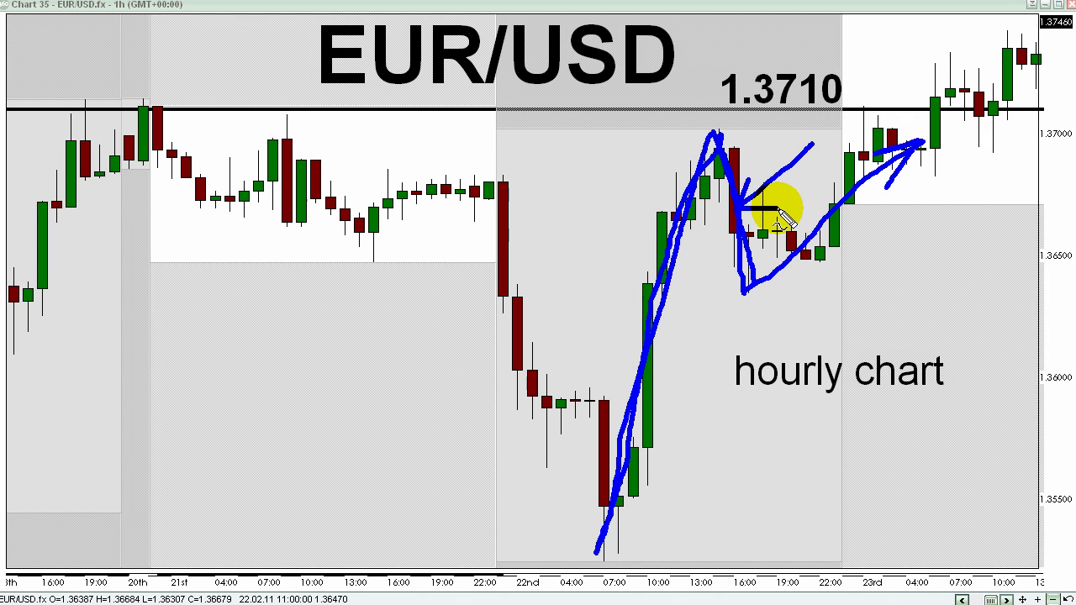
key("Escape")
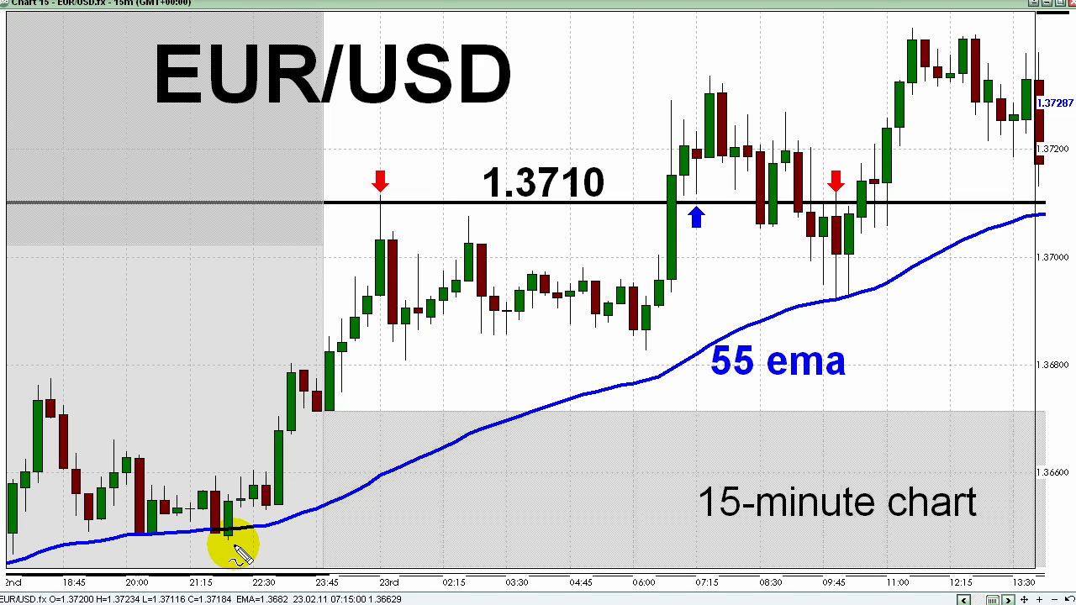
Circle the candles on the 55 EMA near 09:45 and trace 1.3710 down to the EMA.
mouse_move(230, 546)
left_mouse_down()
mouse_move(172, 552)
mouse_move(225, 547)
left_mouse_up()
left_click_drag(840, 255, 829, 308)
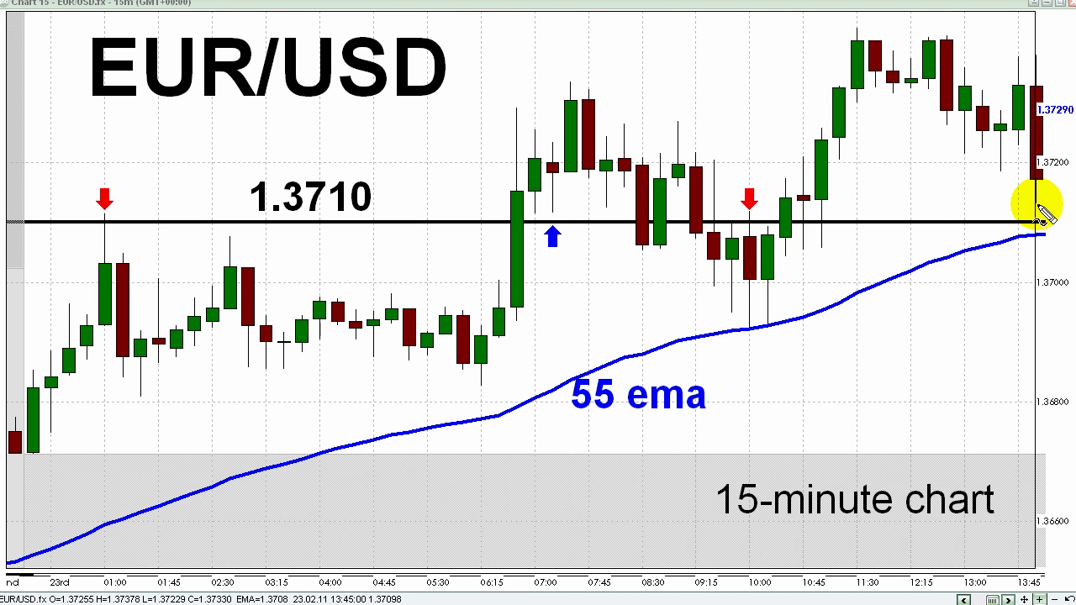
mouse_move(1038, 205)
left_mouse_down()
mouse_move(992, 204)
mouse_move(990, 247)
mouse_move(1007, 256)
mouse_move(1047, 235)
mouse_move(1058, 221)
mouse_move(1042, 214)
left_mouse_up()
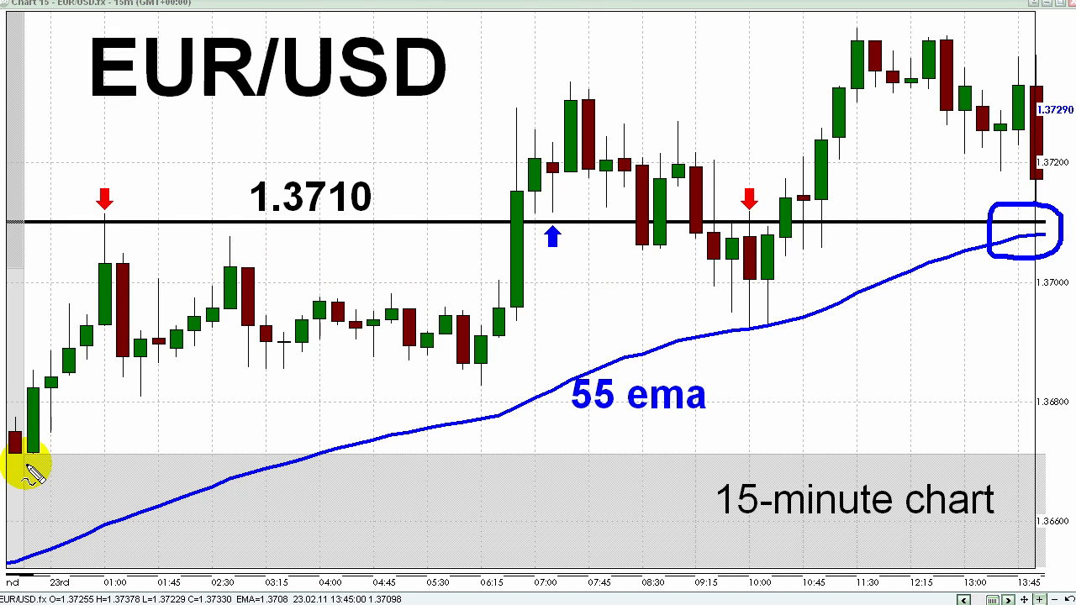
Draw an arrow at the first candles and circle the 11:30 top candle.
left_click_drag(27, 464, 59, 517)
mouse_move(24, 478)
left_mouse_down()
mouse_move(31, 462)
mouse_move(61, 485)
left_mouse_up()
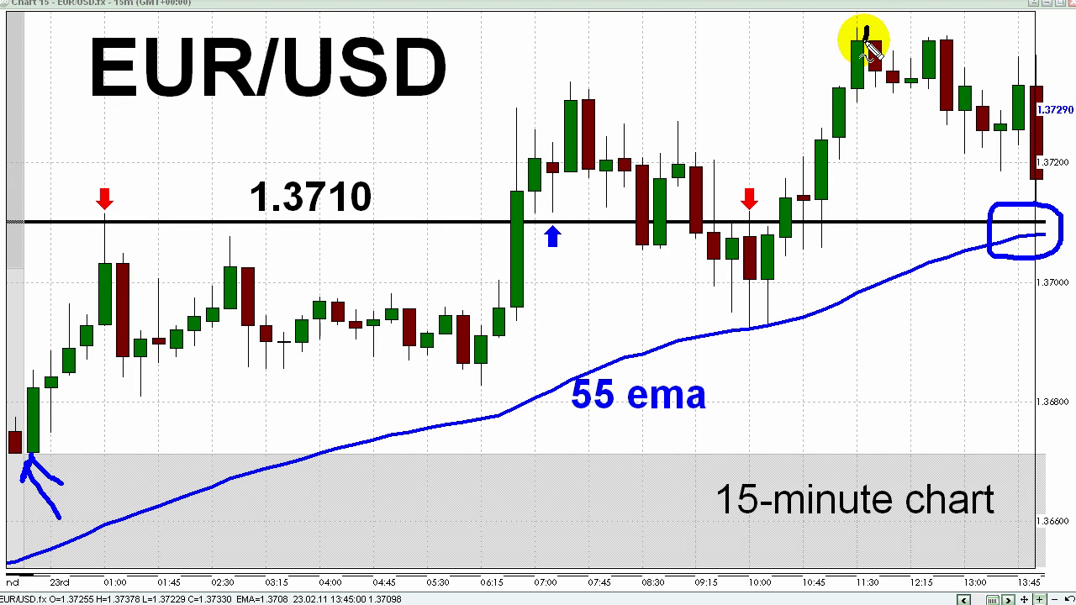
mouse_move(869, 42)
left_mouse_down()
mouse_move(846, 25)
mouse_move(832, 48)
mouse_move(835, 25)
mouse_move(851, 30)
left_mouse_up()
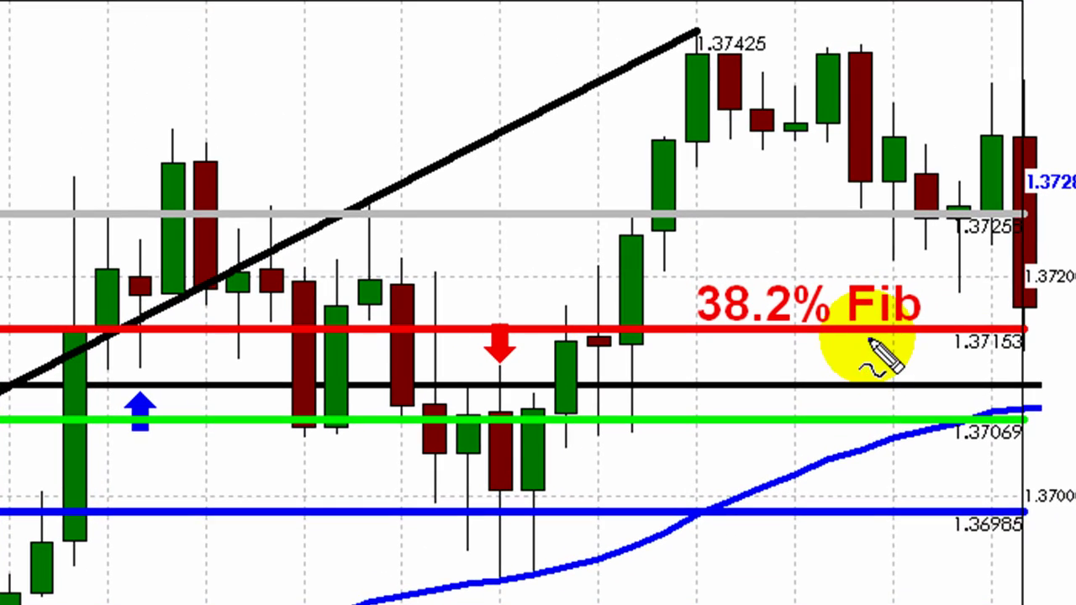
Draw an arrow rising from the 55 EMA to just below the 38.2% Fib line.
left_click_drag(951, 217, 946, 224)
mouse_move(858, 348)
left_mouse_down()
mouse_move(853, 361)
mouse_move(857, 348)
mouse_move(871, 355)
left_mouse_up()
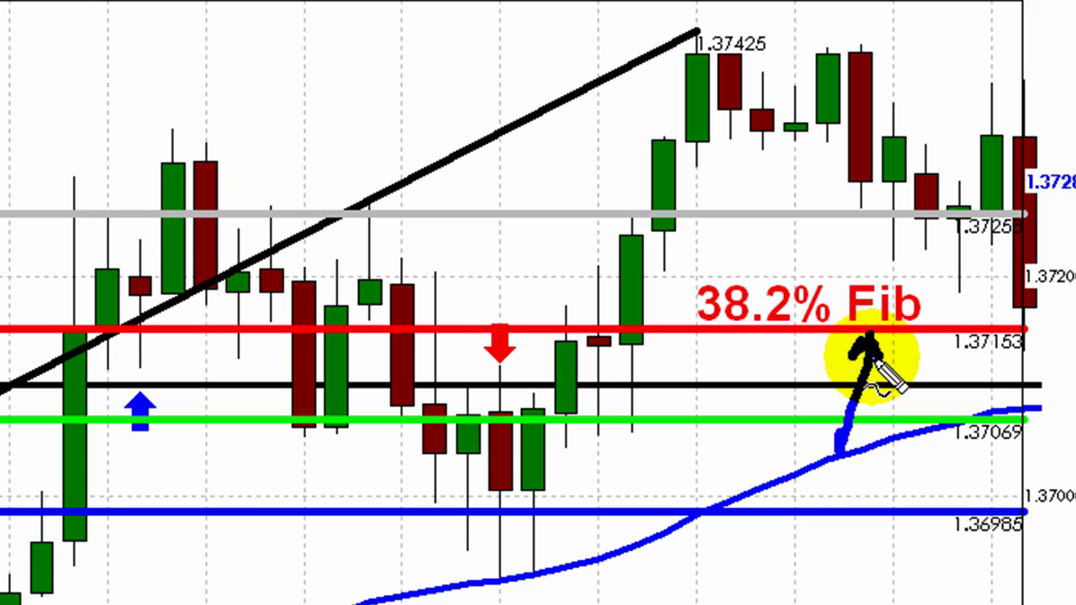
scroll(941, 399, "down", 2)
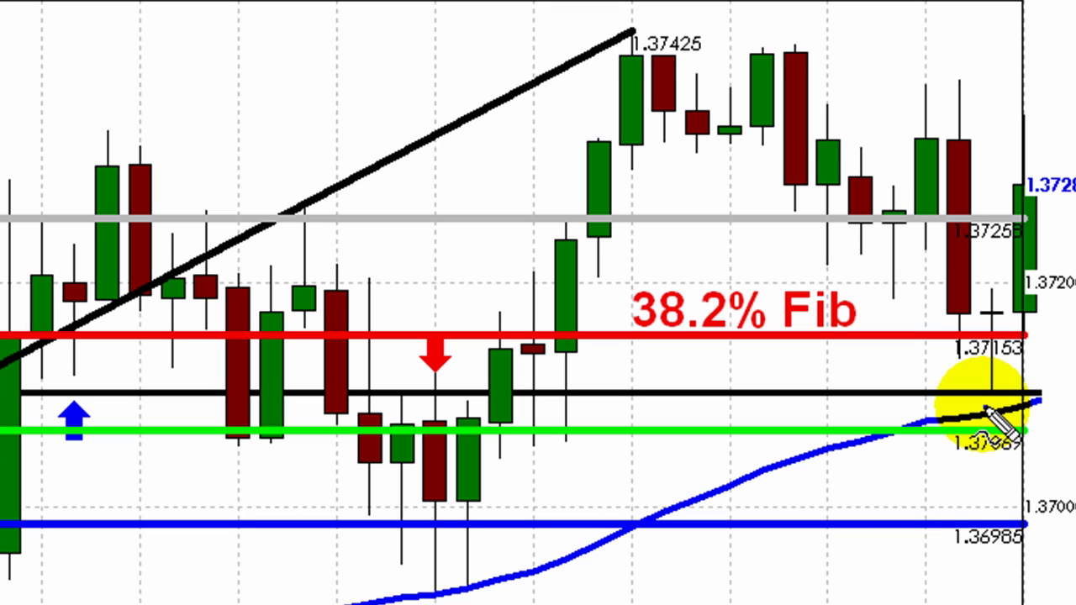
Arrow from the 1.36985 Fib line up to 1.3710, box below 1.37153, and mark bottom right.
left_click_drag(986, 409, 929, 553)
left_click_drag(972, 396, 956, 440)
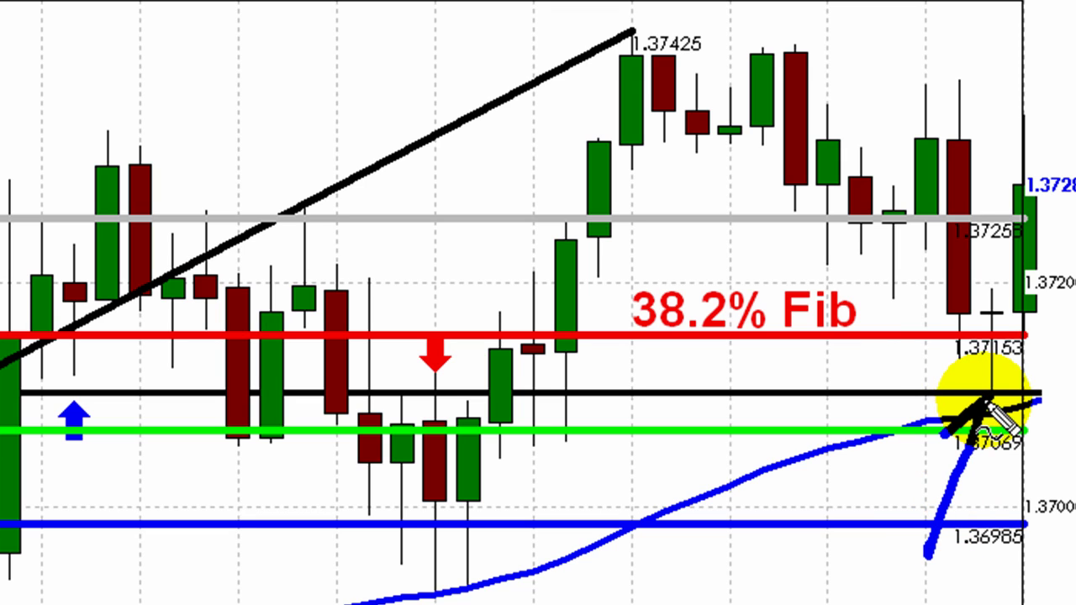
left_click_drag(980, 396, 996, 438)
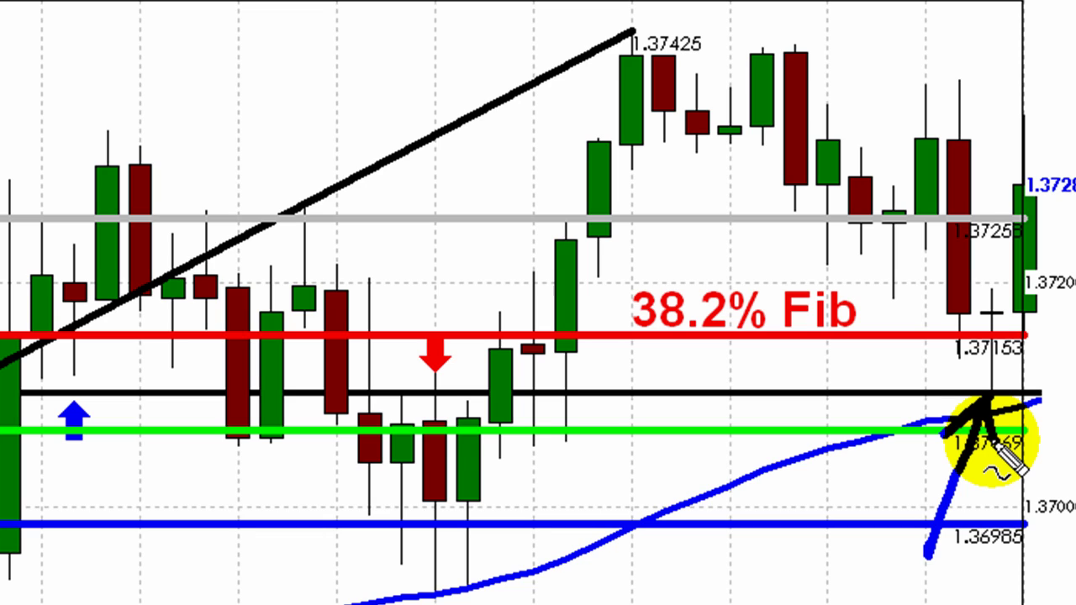
key("ctrl+z")
key("ctrl+z")
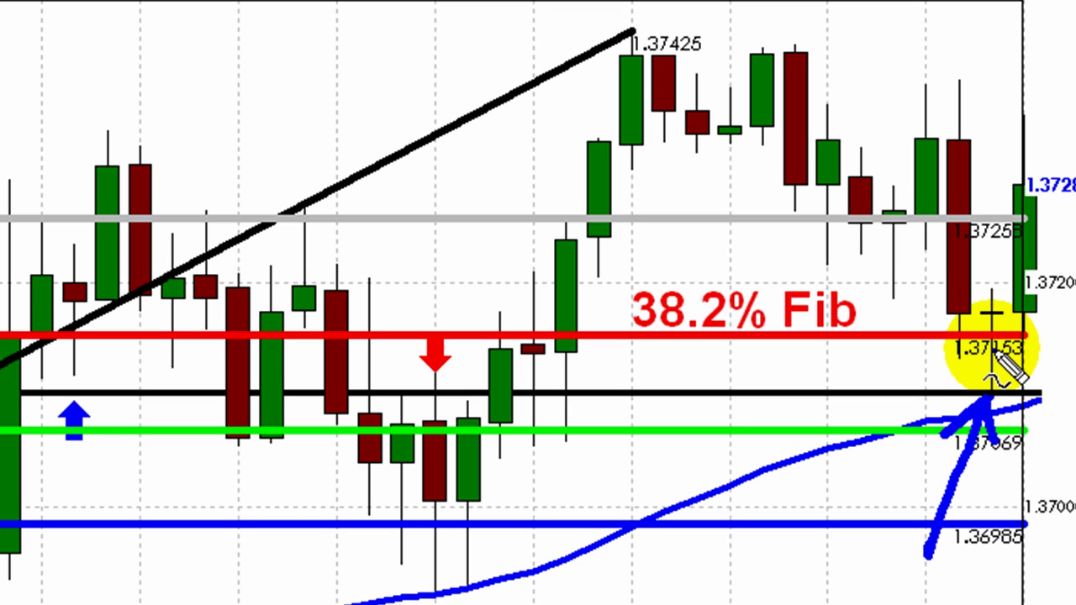
mouse_move(975, 345)
left_mouse_down()
mouse_move(997, 384)
mouse_move(997, 348)
mouse_move(1002, 358)
mouse_move(1009, 344)
left_mouse_up()
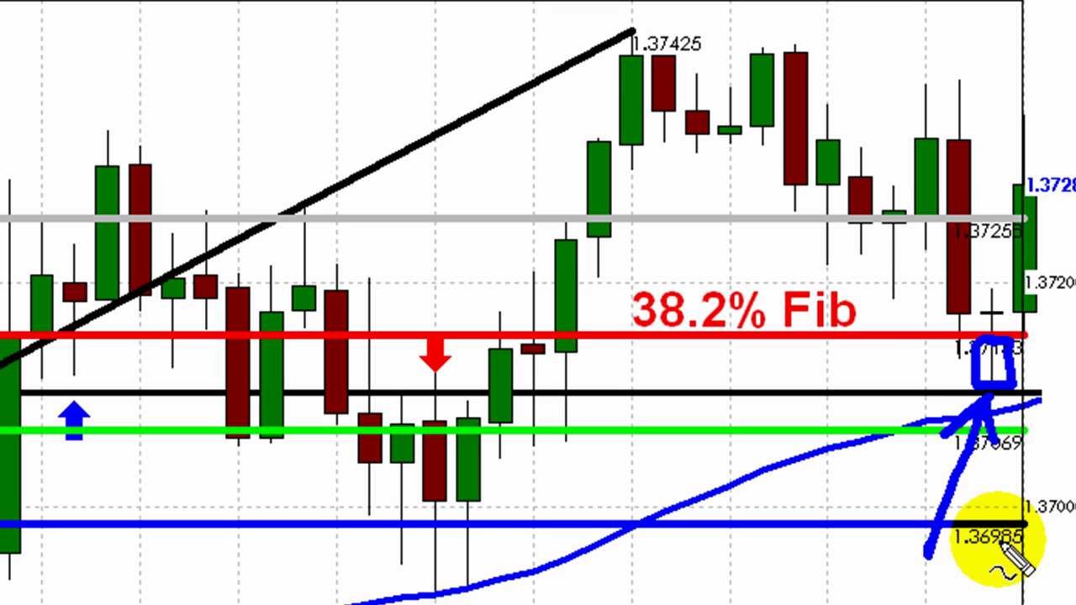
mouse_move(1000, 544)
left_mouse_down()
mouse_move(1001, 588)
mouse_move(985, 564)
mouse_move(985, 576)
mouse_move(1005, 547)
left_mouse_up()
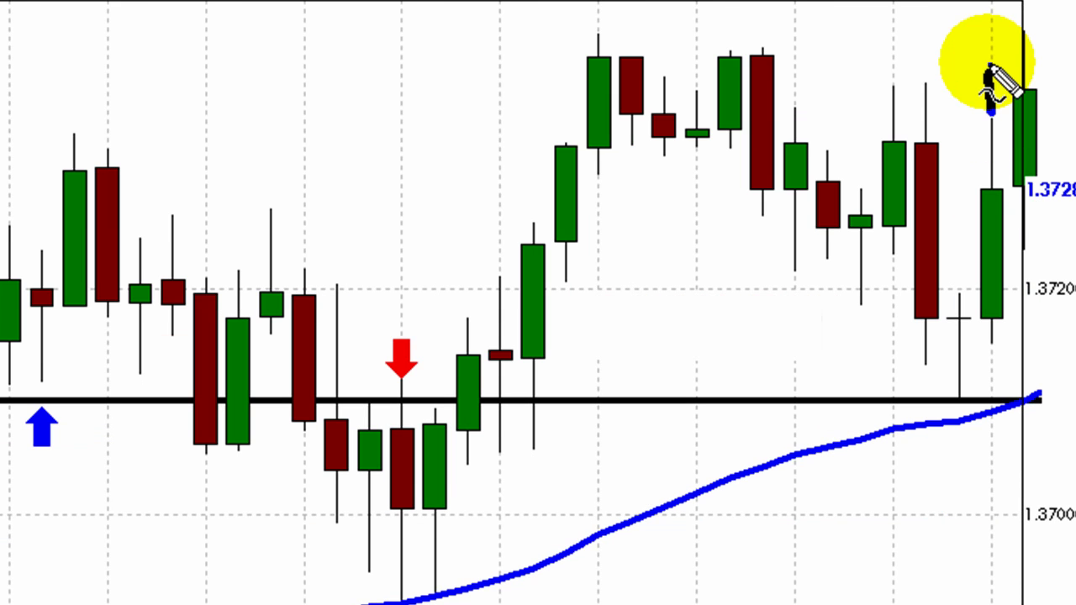
Draw and clear a down arrow, then circle the peak candles turning down at M4.
mouse_move(973, 77)
left_mouse_down()
mouse_move(991, 110)
mouse_move(1011, 74)
left_mouse_up()
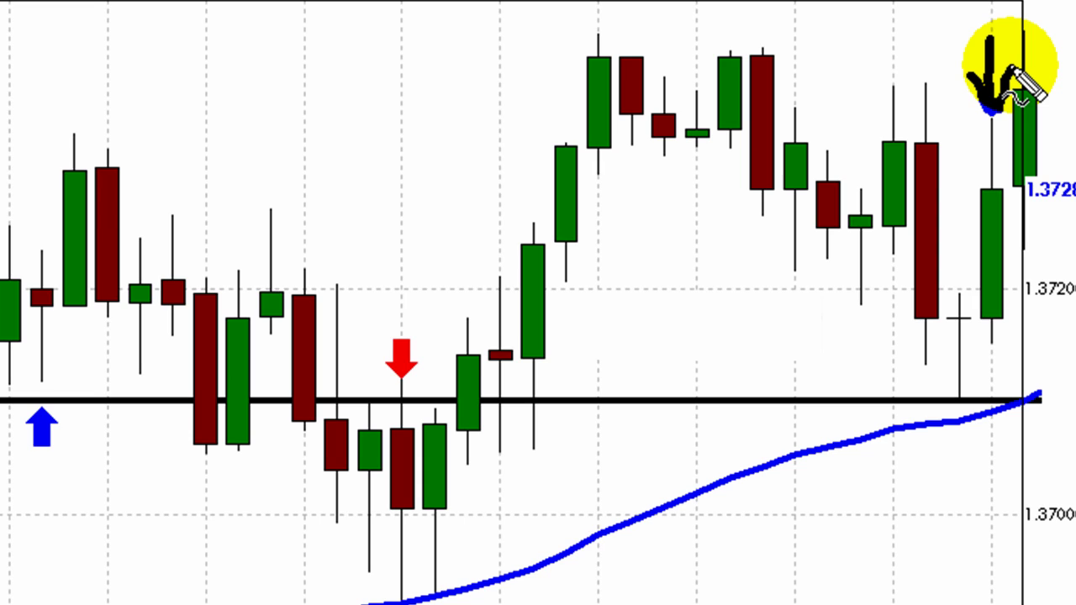
key("Escape")
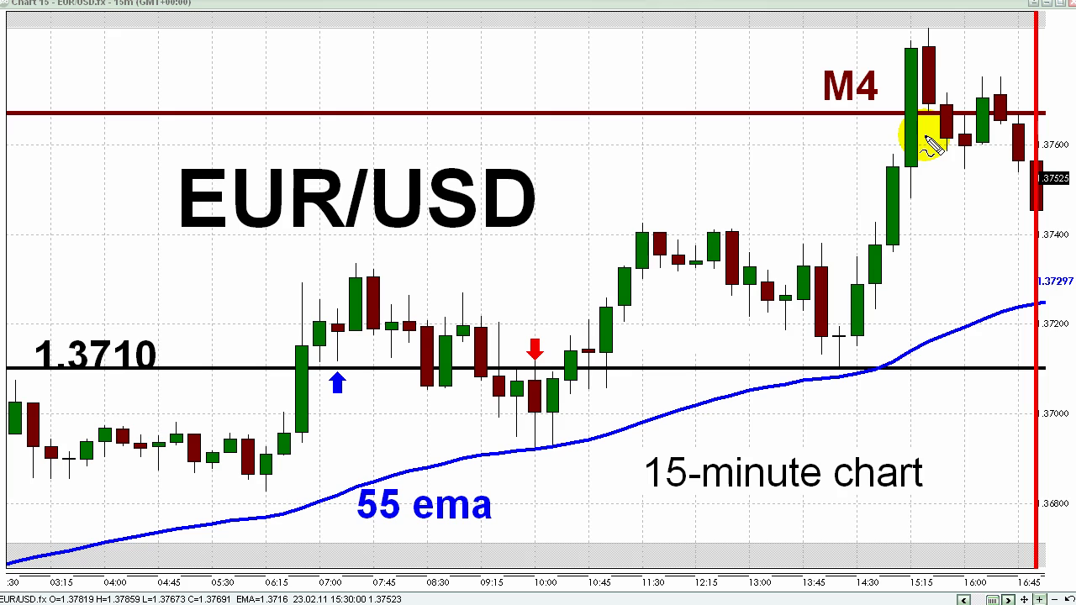
mouse_move(839, 61)
left_mouse_down()
mouse_move(900, 92)
mouse_move(1050, 132)
mouse_move(846, 53)
mouse_move(982, 128)
left_mouse_up()
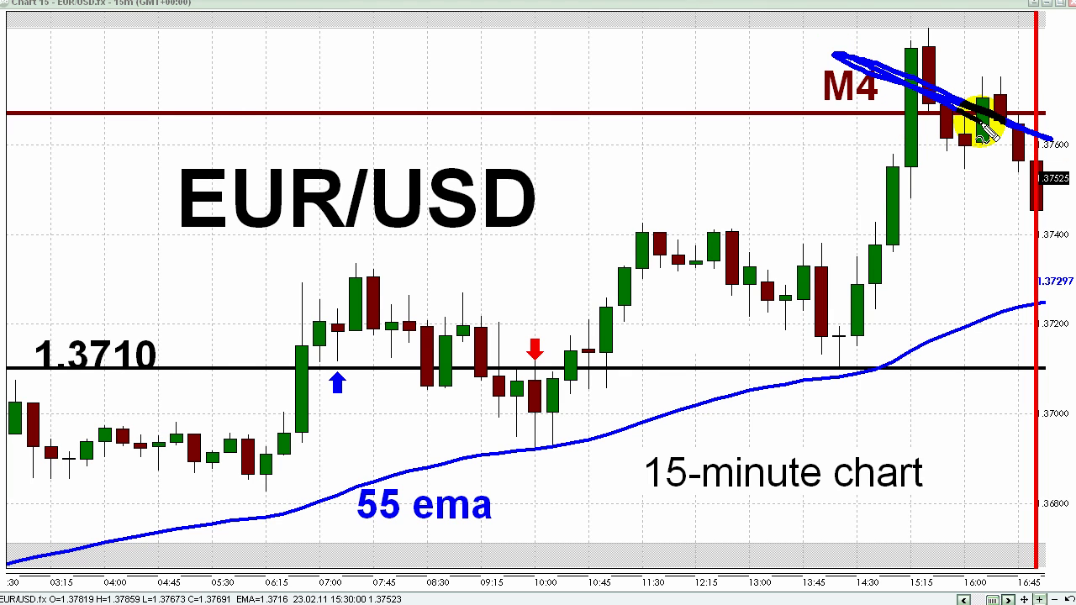